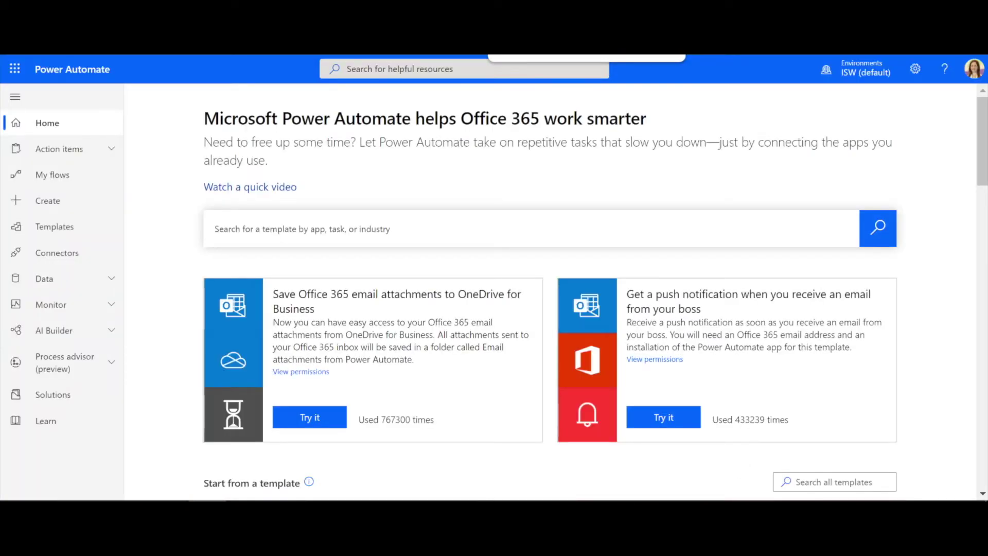
- Create an automated cloud flow without preselecting a trigger and name it "Outlook calendar events to Huddo Boards"
{"action": "left_click", "coordinate": [50, 209]}
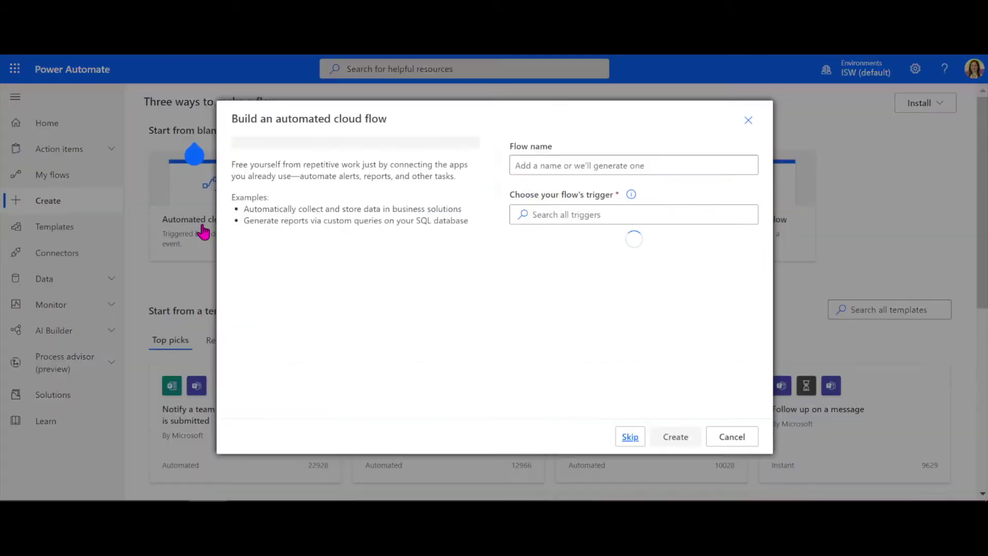
{"action": "left_click", "coordinate": [204, 232]}
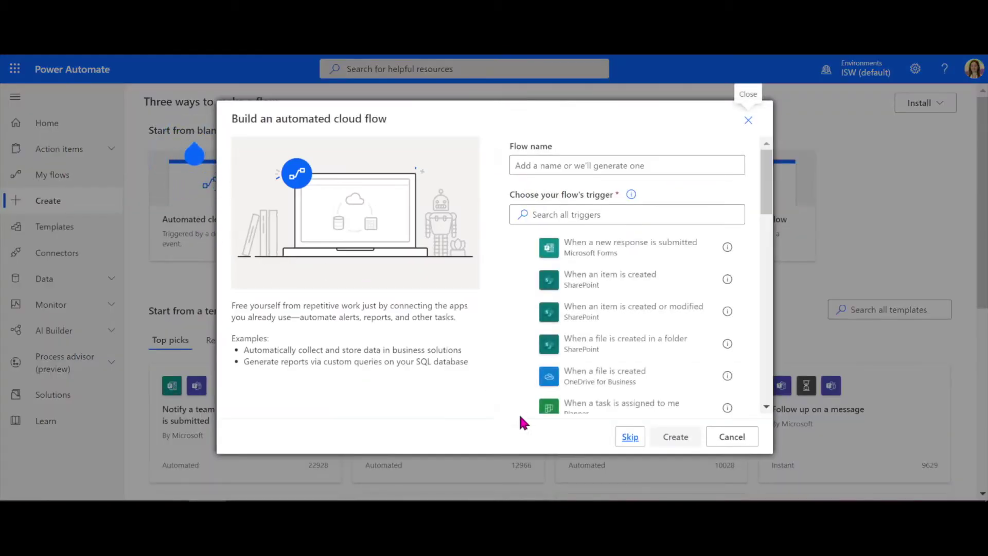
{"action": "left_click", "coordinate": [629, 439]}
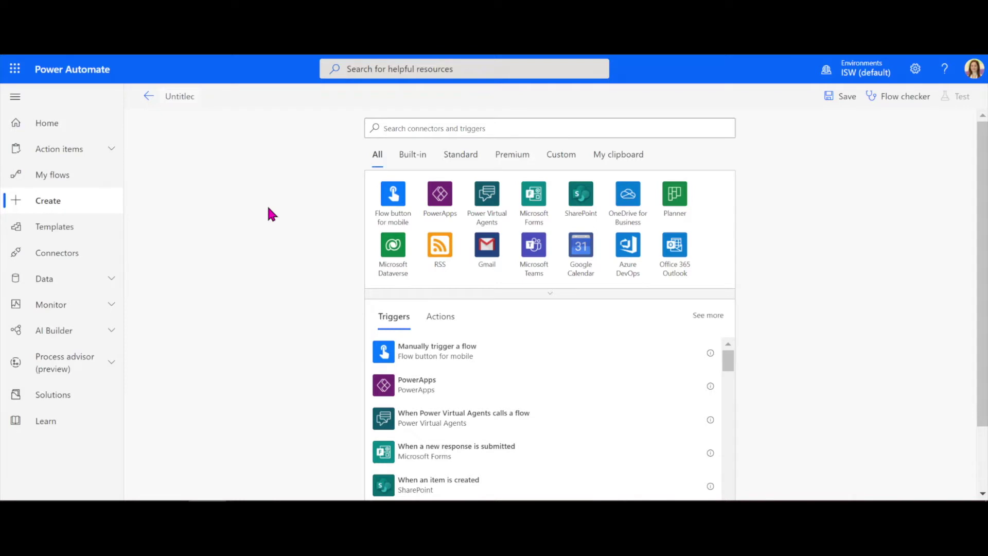
{"action": "key", "text": "ctrl+a"}
{"action": "type", "text": "Outlook calendar events to Huddo Boards"}
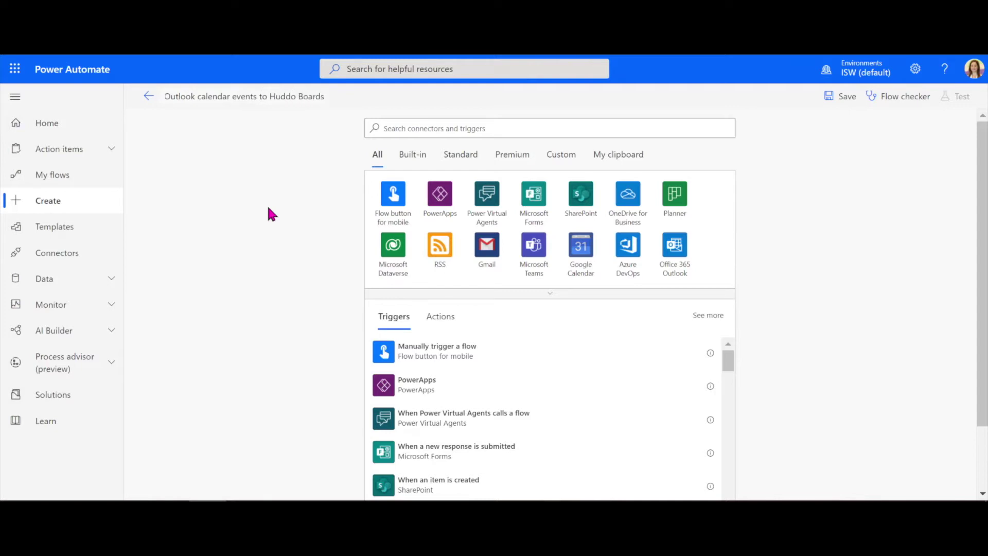
- Add the Office 365 Outlook trigger "When a new event is created (V3)" and set its calendar id to the first "Calendar" entry
{"action": "left_click", "coordinate": [432, 128]}
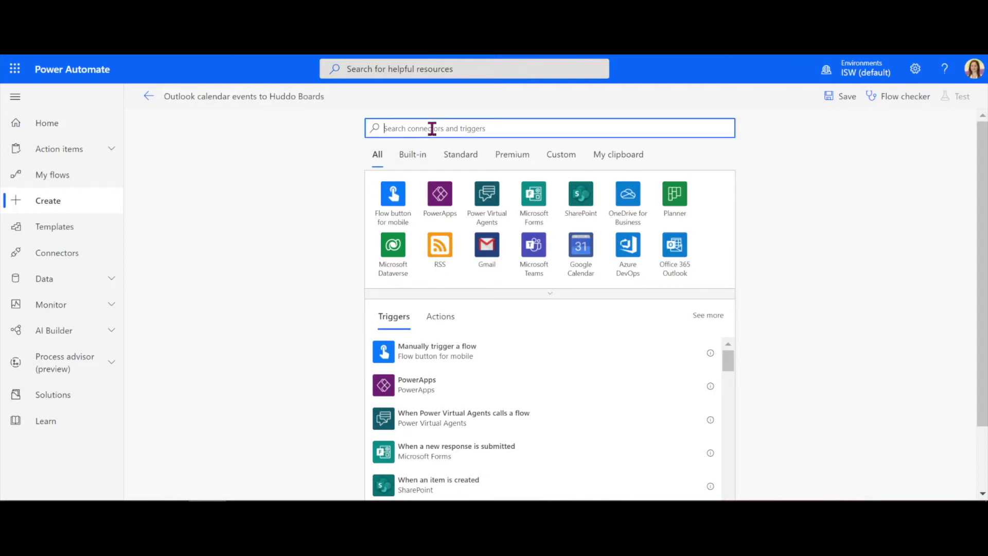
{"action": "type", "text": "outlook"}
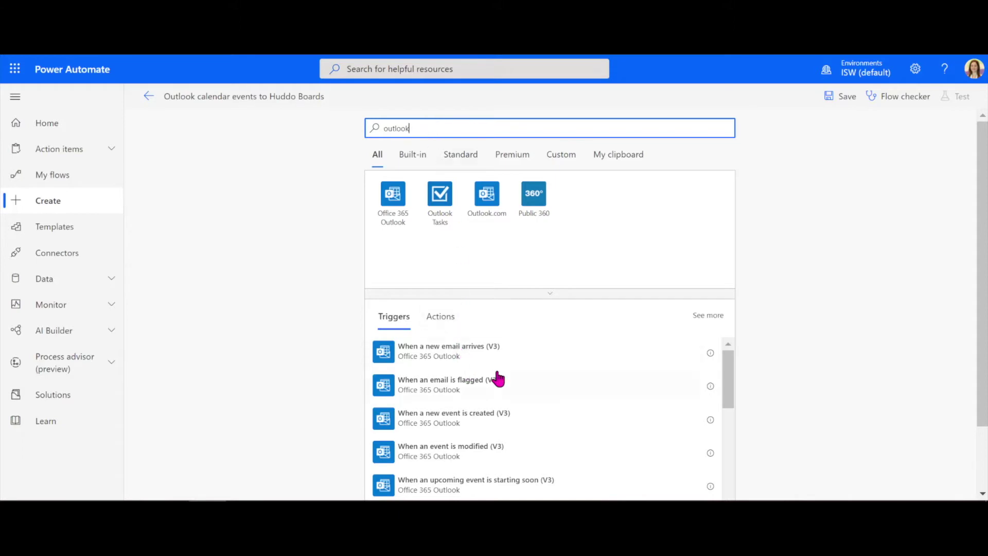
{"action": "scroll", "coordinate": [554, 397], "scroll_direction": "down", "scroll_amount": 2}
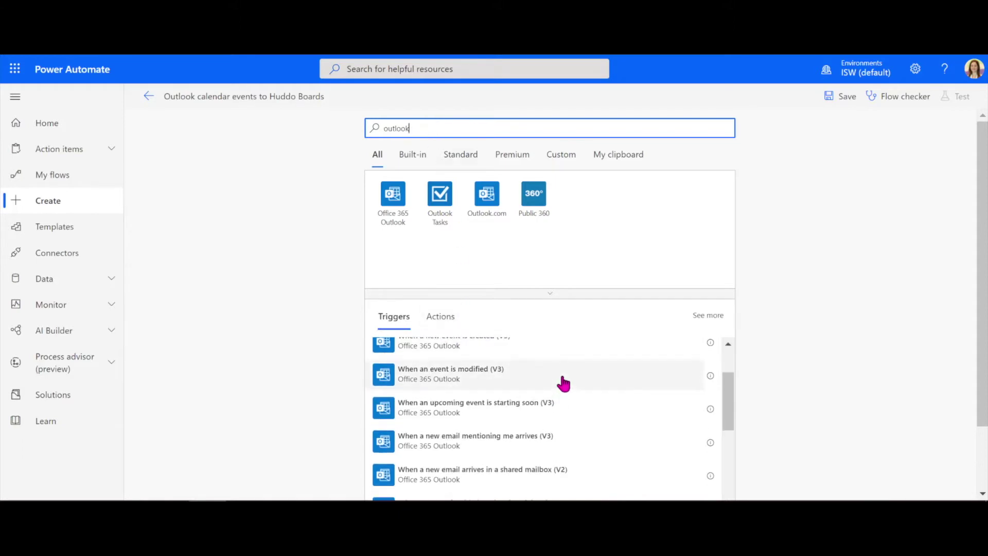
{"action": "scroll", "coordinate": [519, 378], "scroll_direction": "up", "scroll_amount": 2}
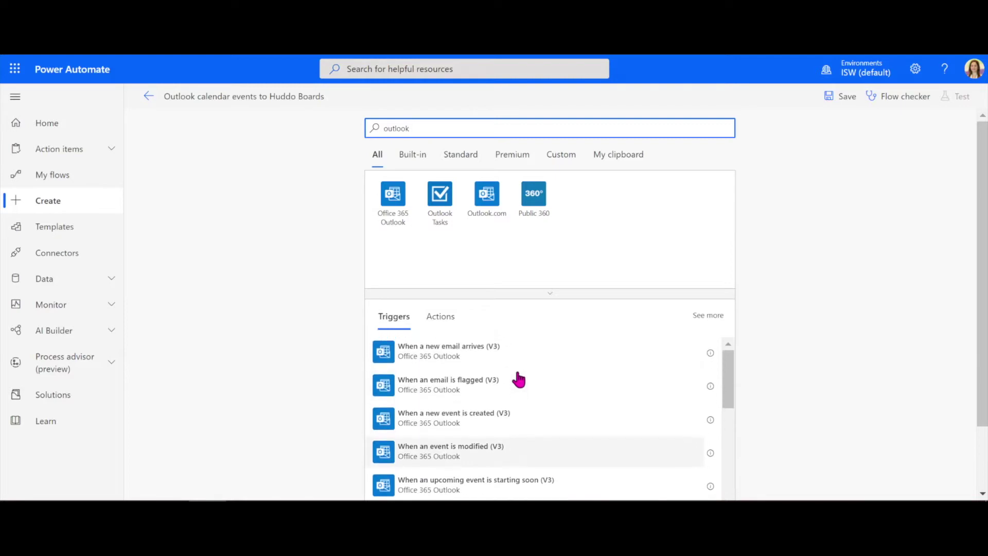
{"action": "left_click", "coordinate": [456, 426]}
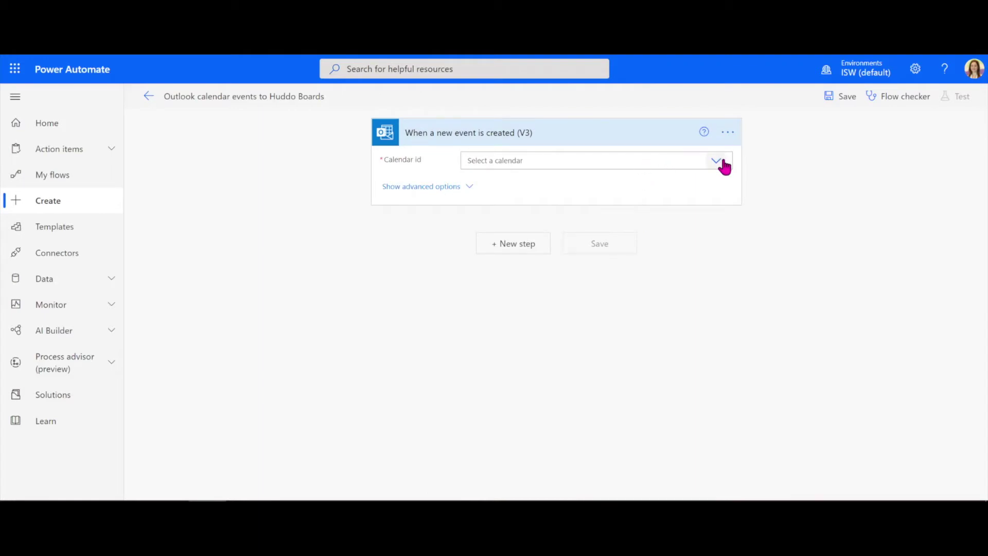
{"action": "left_click", "coordinate": [716, 161]}
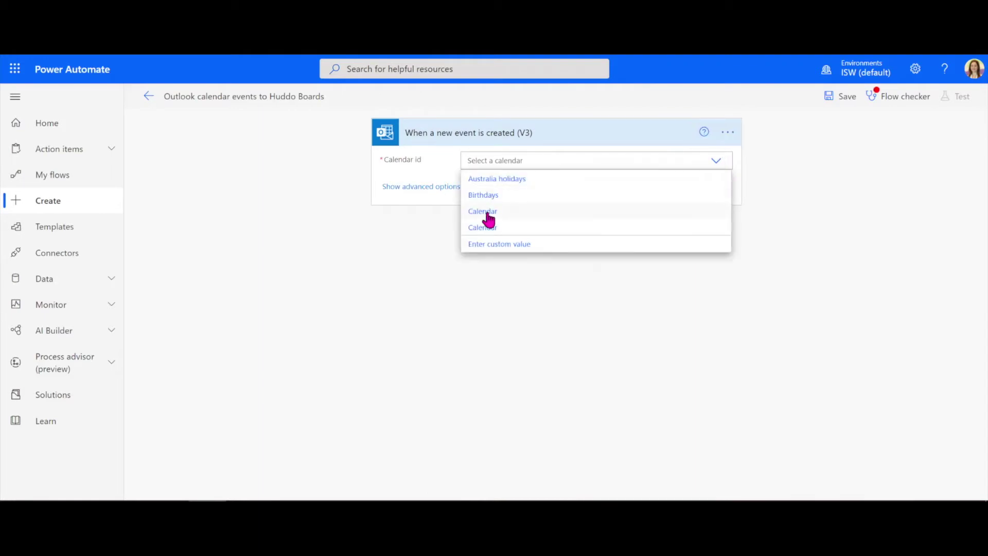
{"action": "left_click", "coordinate": [487, 213]}
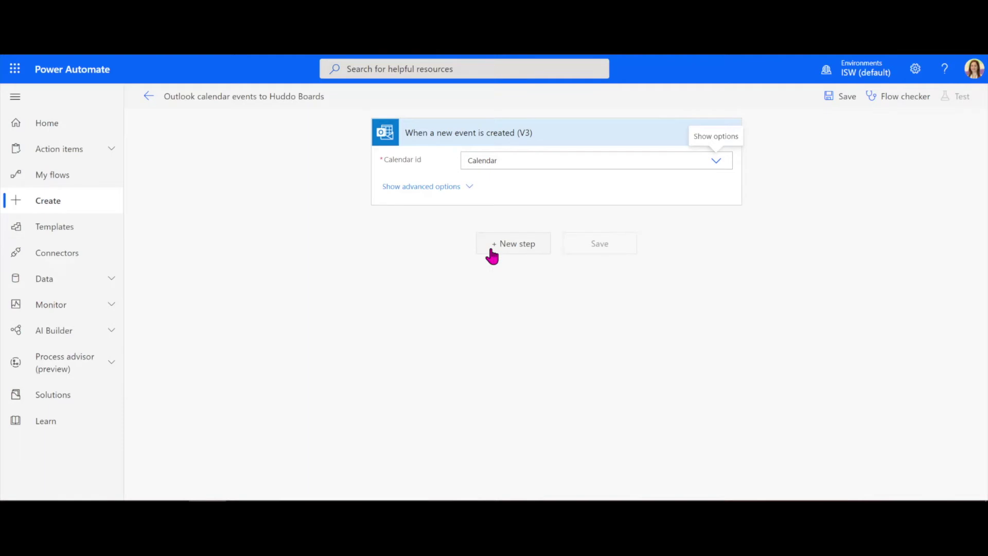
- Add a new step after the trigger using the Huddo Boards action "Create a card or list"
{"action": "left_click", "coordinate": [492, 253]}
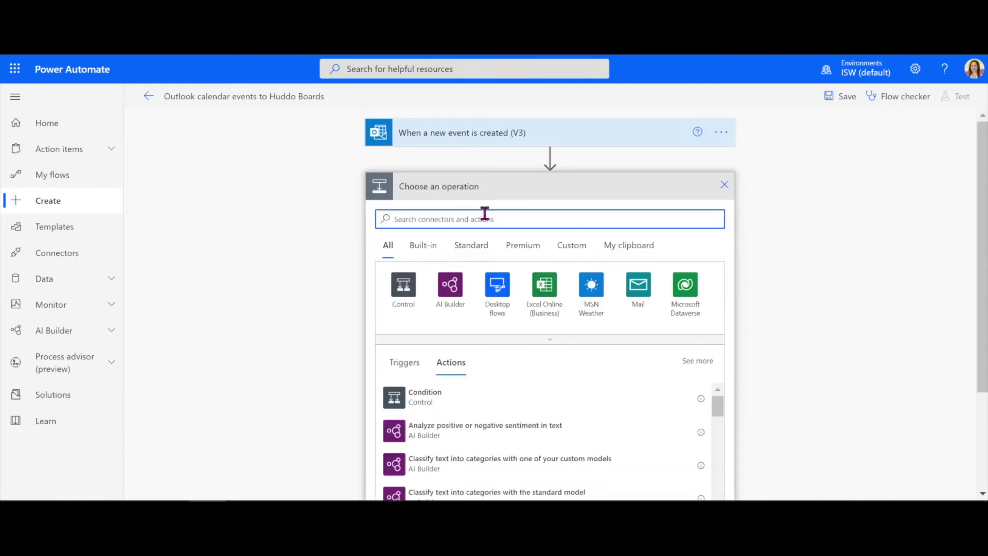
{"action": "type", "text": "huddo"}
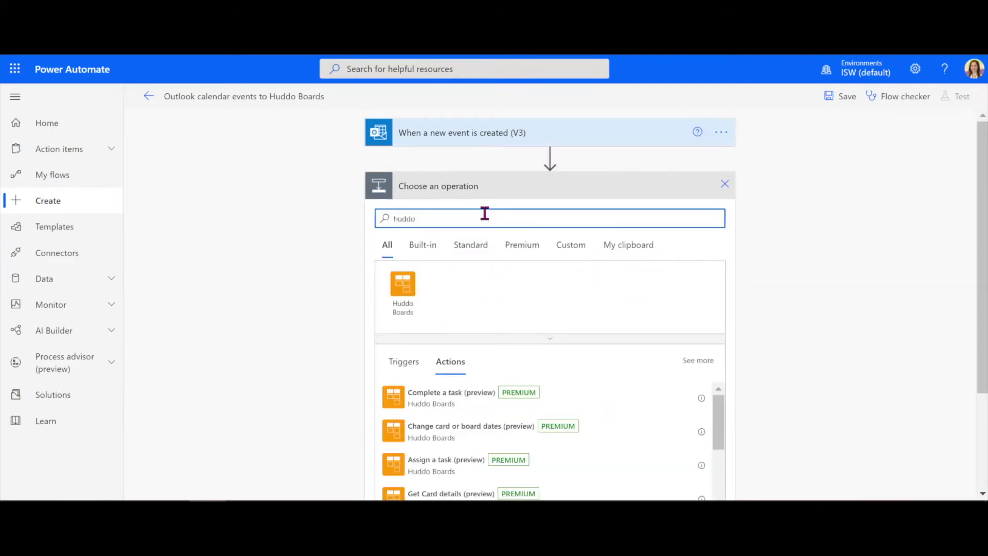
{"action": "scroll", "coordinate": [739, 364], "scroll_direction": "down", "scroll_amount": 3}
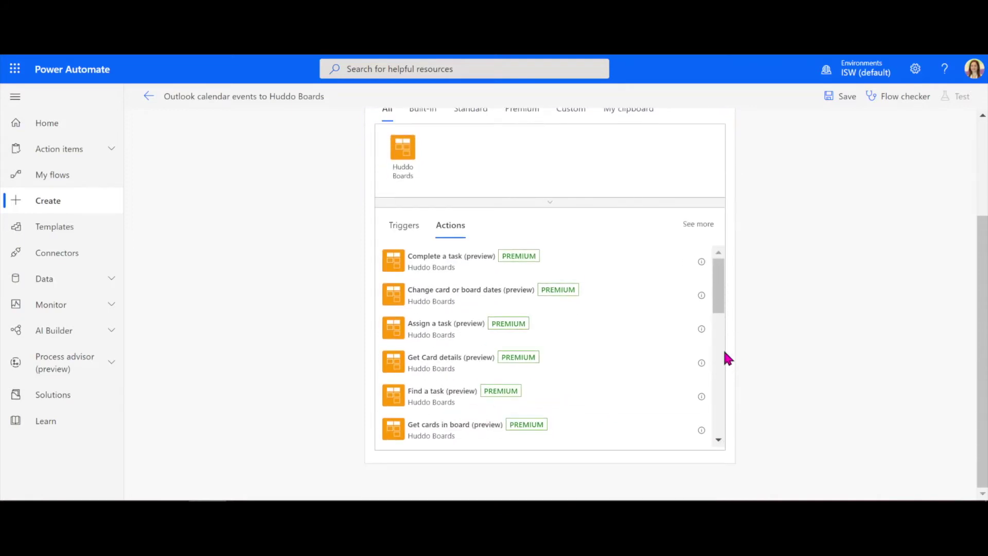
{"action": "left_click_drag", "start_coordinate": [719, 289], "coordinate": [713, 339]}
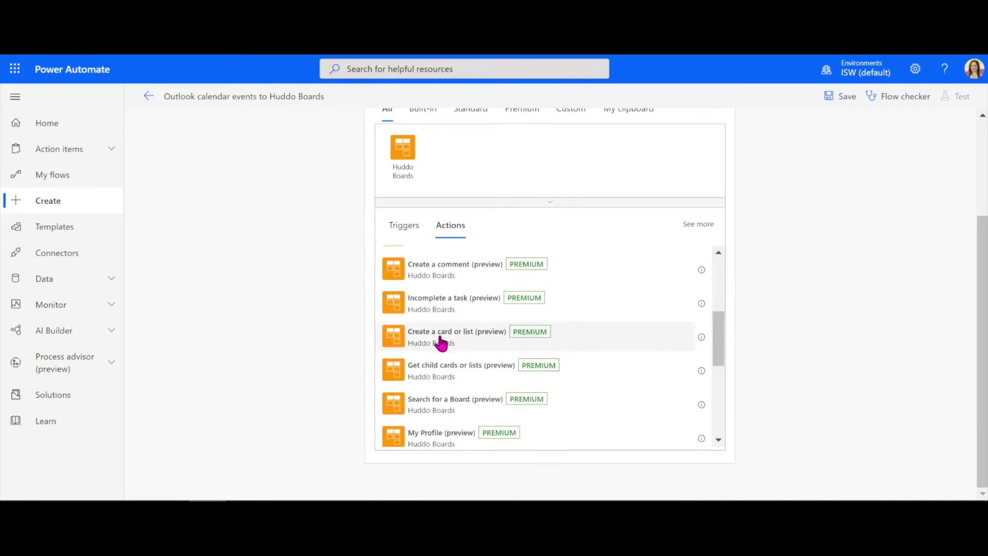
{"action": "left_click", "coordinate": [458, 342]}
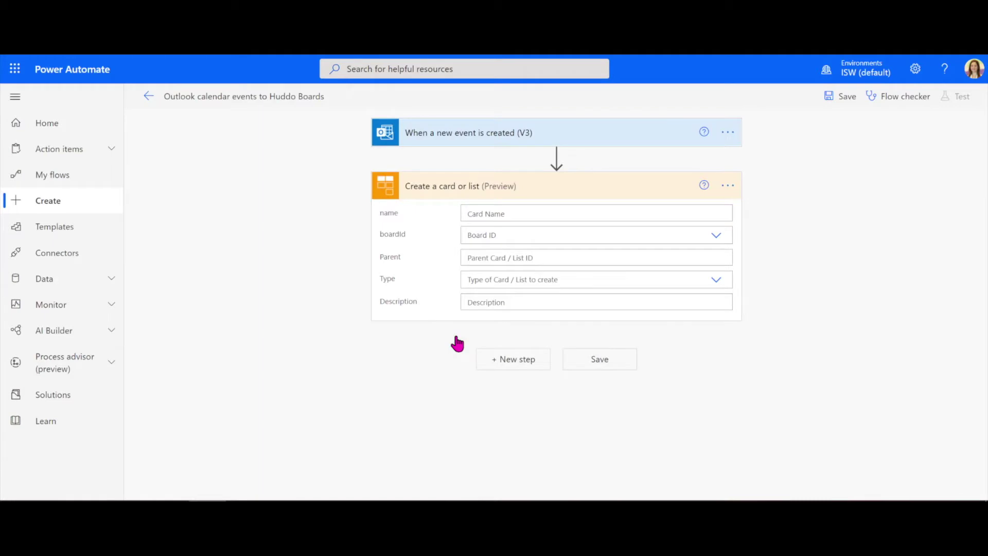
- Set the card's name to the event's Subject dynamic content and look through the other available event fields
{"action": "left_click", "coordinate": [581, 213]}
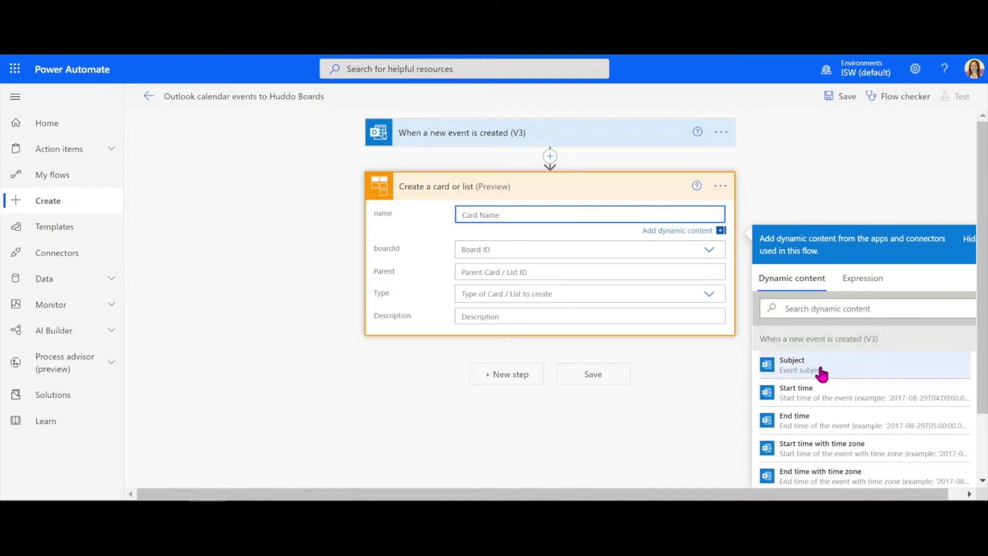
{"action": "left_click", "coordinate": [840, 367]}
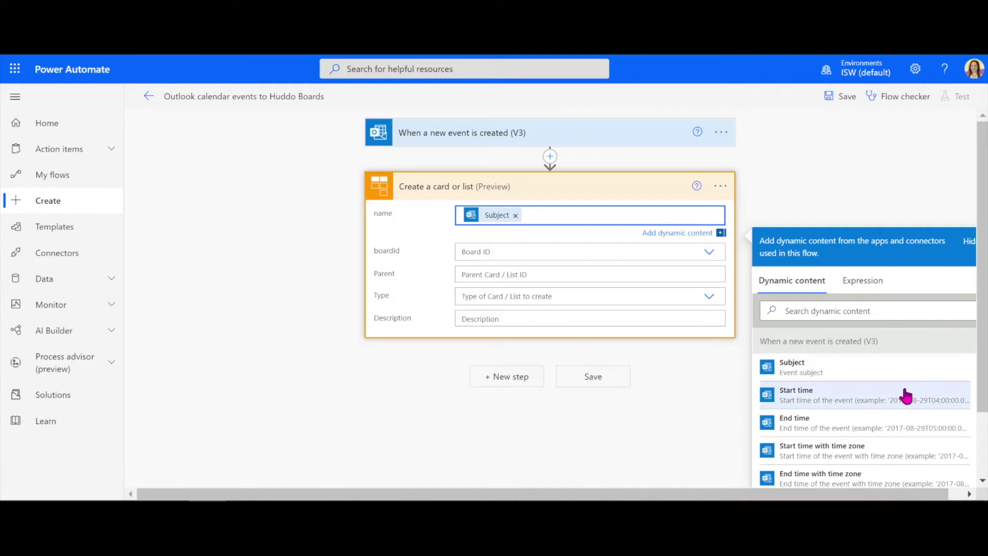
{"action": "scroll", "coordinate": [906, 397], "scroll_direction": "down", "scroll_amount": 2}
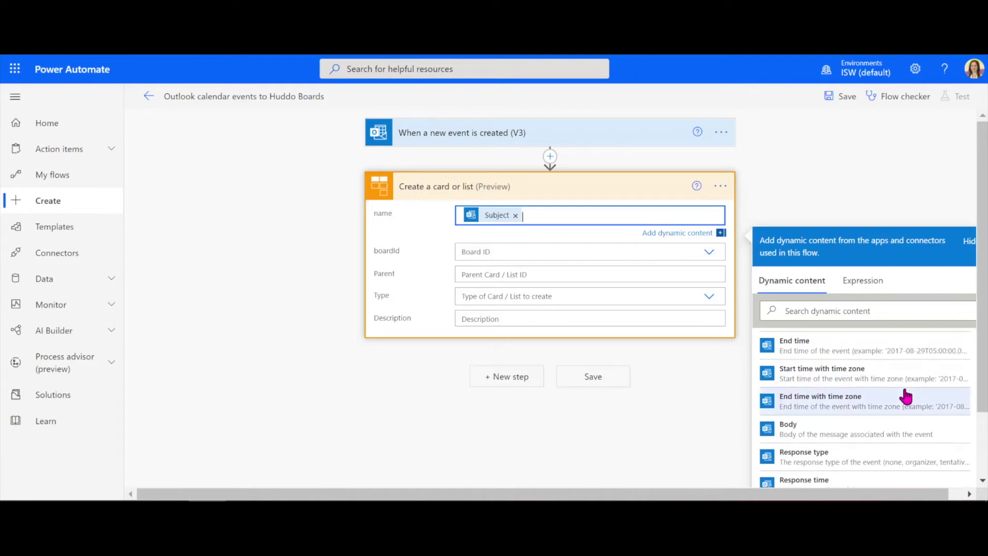
{"action": "scroll", "coordinate": [906, 397], "scroll_direction": "up", "scroll_amount": 3}
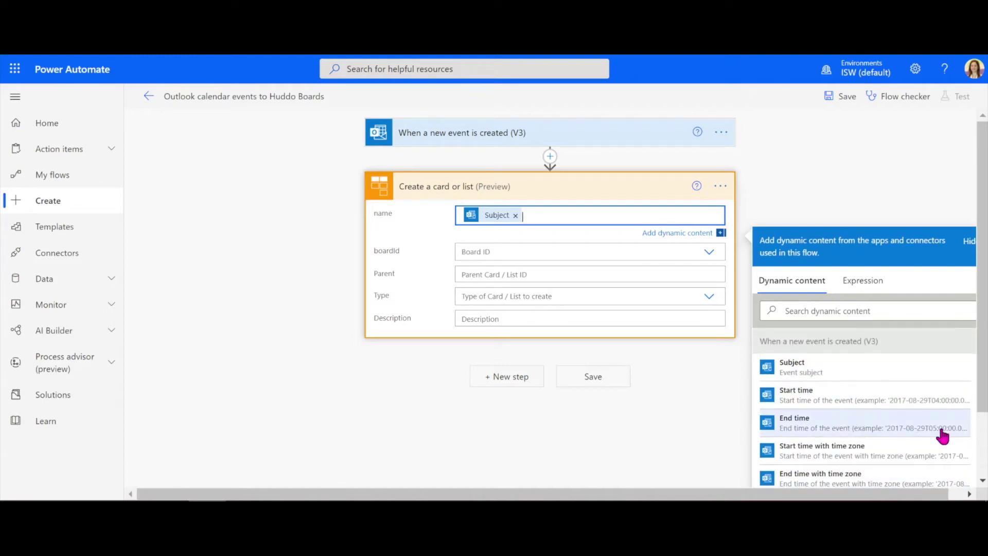
{"action": "scroll", "coordinate": [943, 436], "scroll_direction": "down", "scroll_amount": 2}
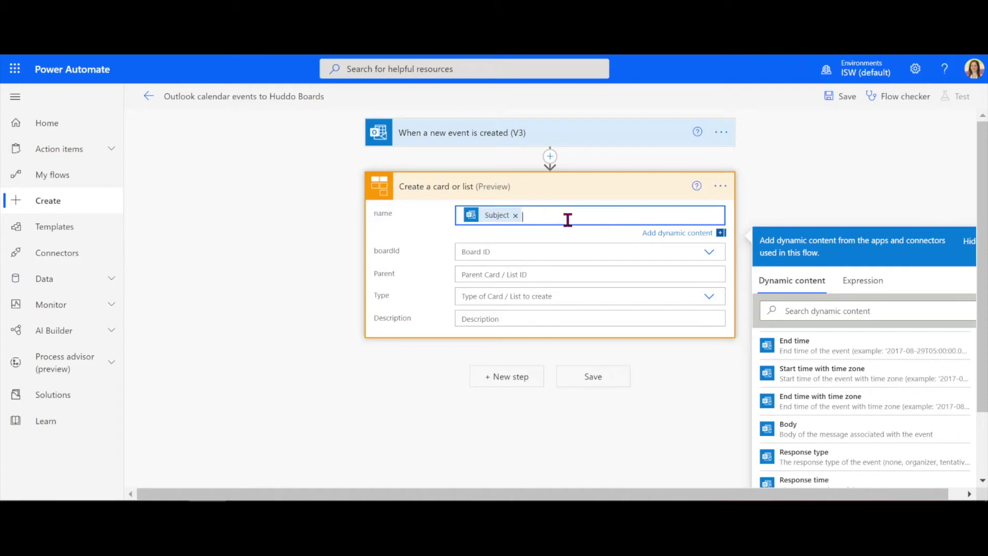
- Find boards matching "meeting" and set the action's boardId to Meeting Preparation
{"action": "left_click", "coordinate": [531, 251]}
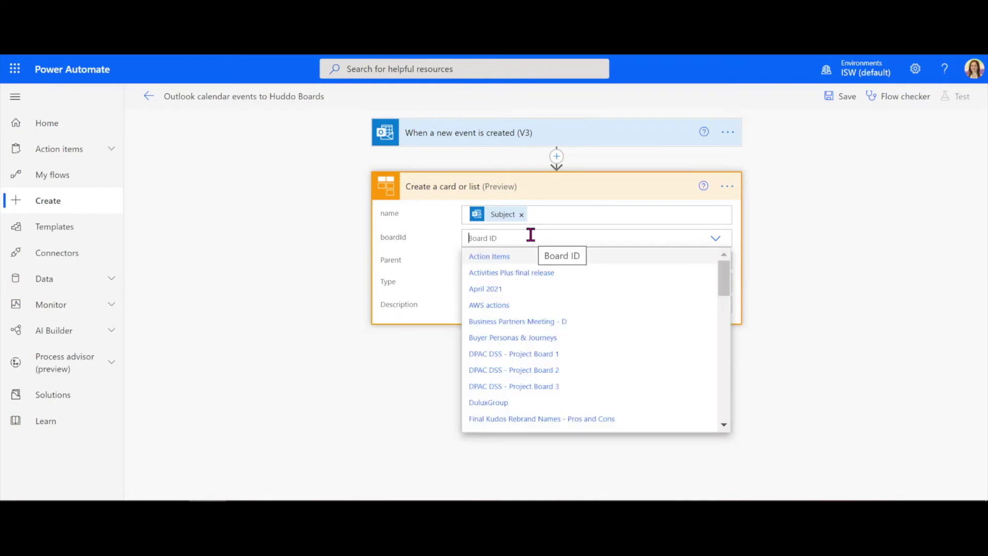
{"action": "type", "text": "meeting"}
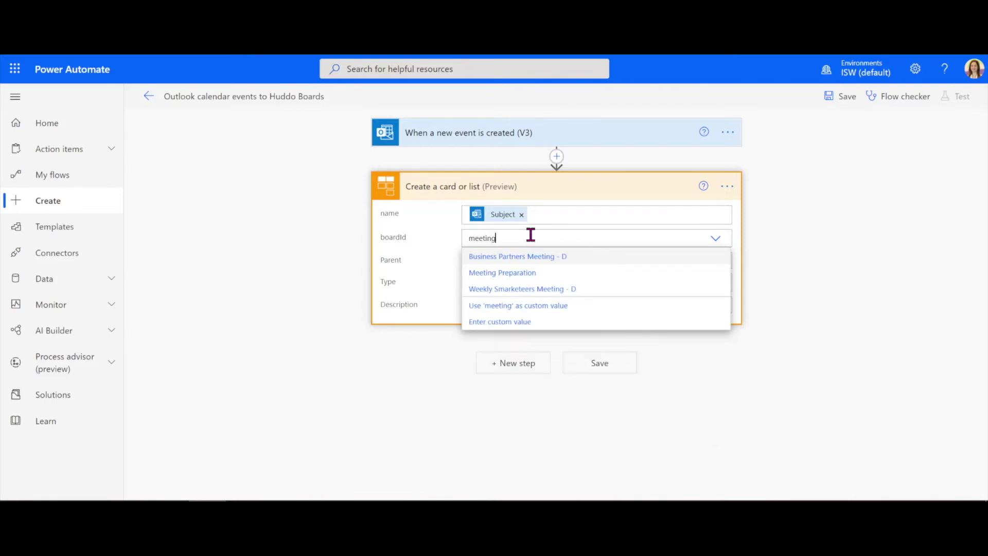
{"action": "left_click", "coordinate": [518, 275]}
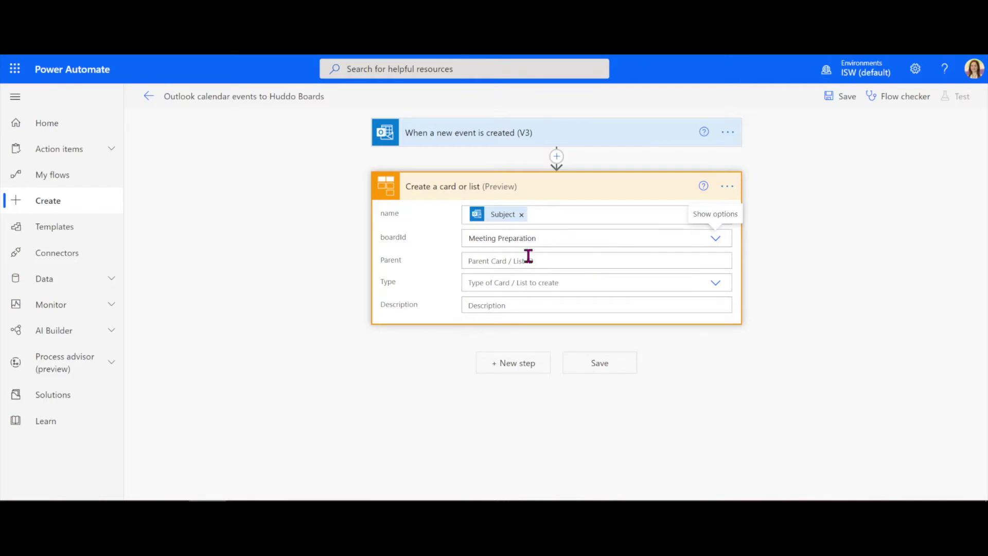
- Switch to Huddo Boards and copy the link to the Todo list of the Meeting Preparation board for the Parent field
{"action": "left_click", "coordinate": [544, 261]}
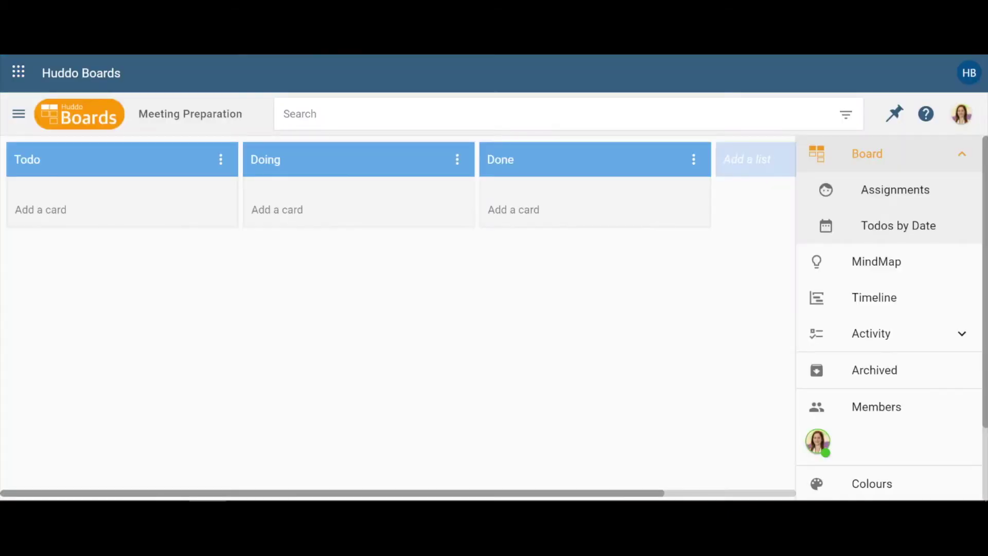
{"action": "left_click", "coordinate": [224, 124]}
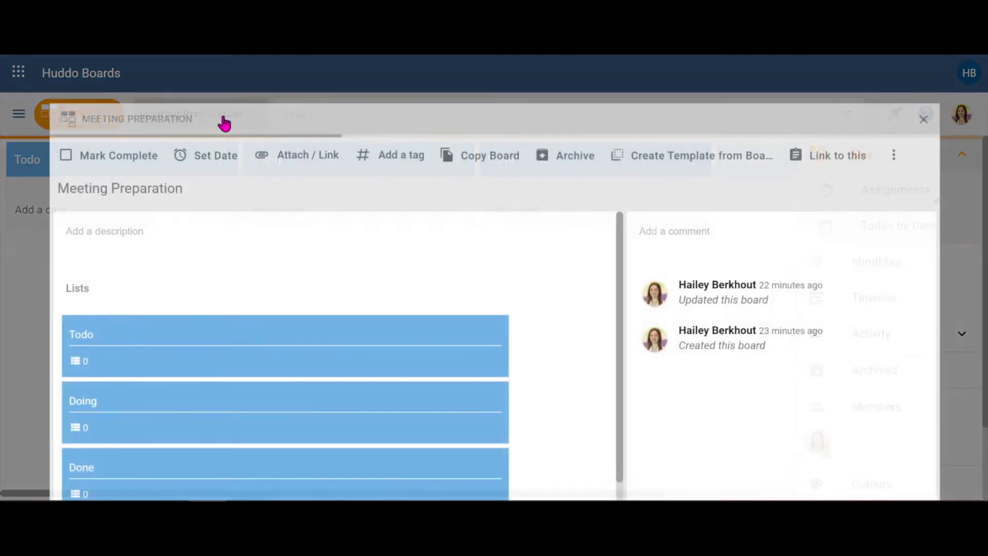
{"action": "left_click", "coordinate": [184, 331]}
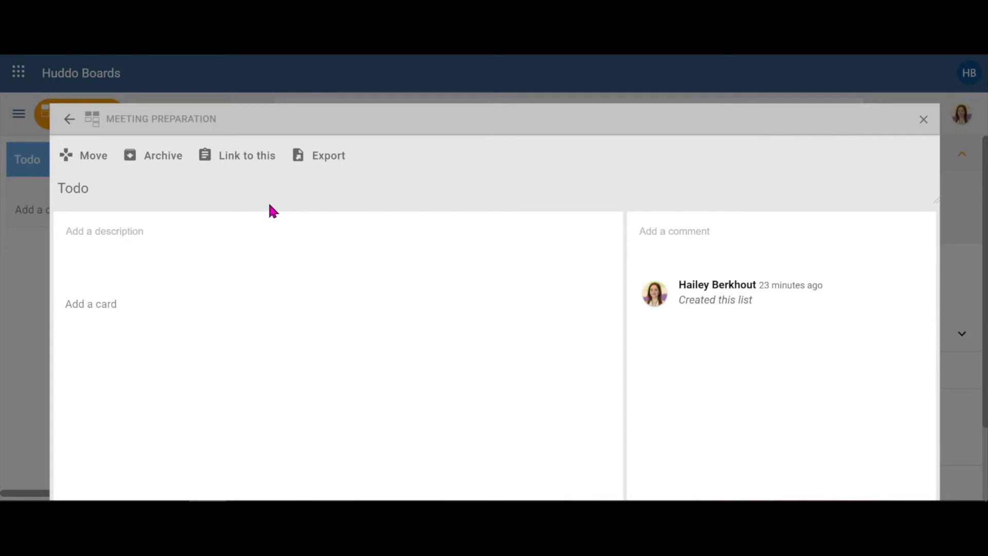
{"action": "left_click", "coordinate": [258, 167]}
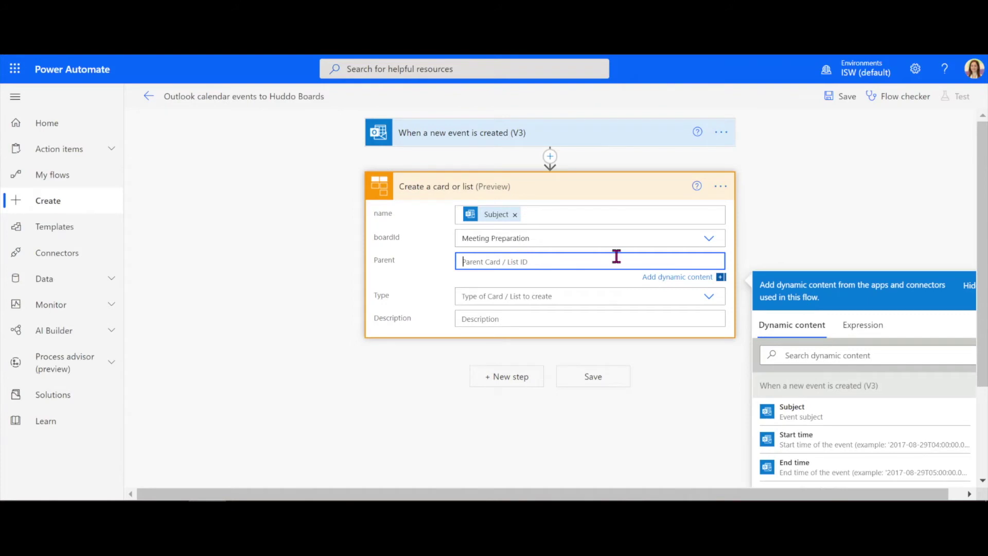
{"action": "key", "text": "ctrl+v"}
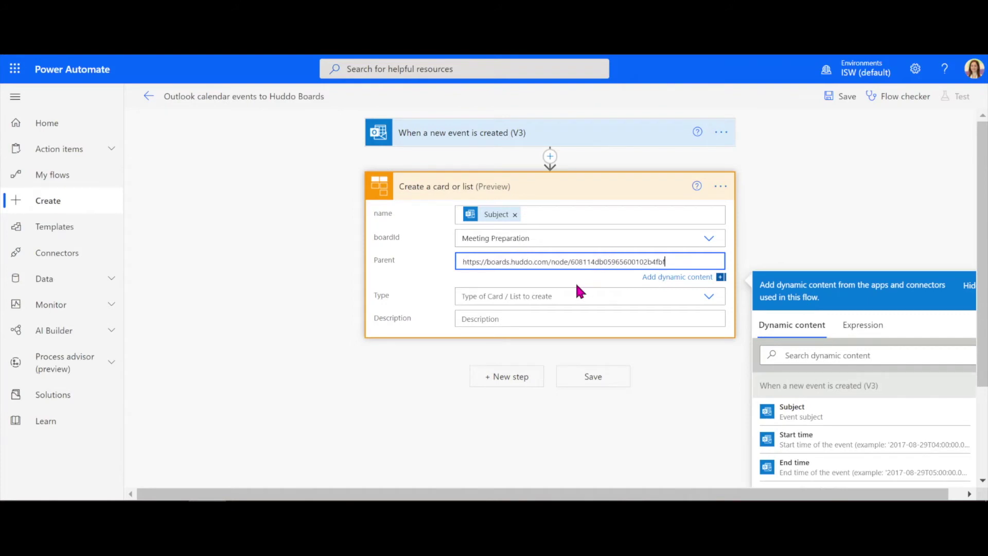
{"action": "left_click_drag", "start_coordinate": [571, 261], "coordinate": [446, 264]}
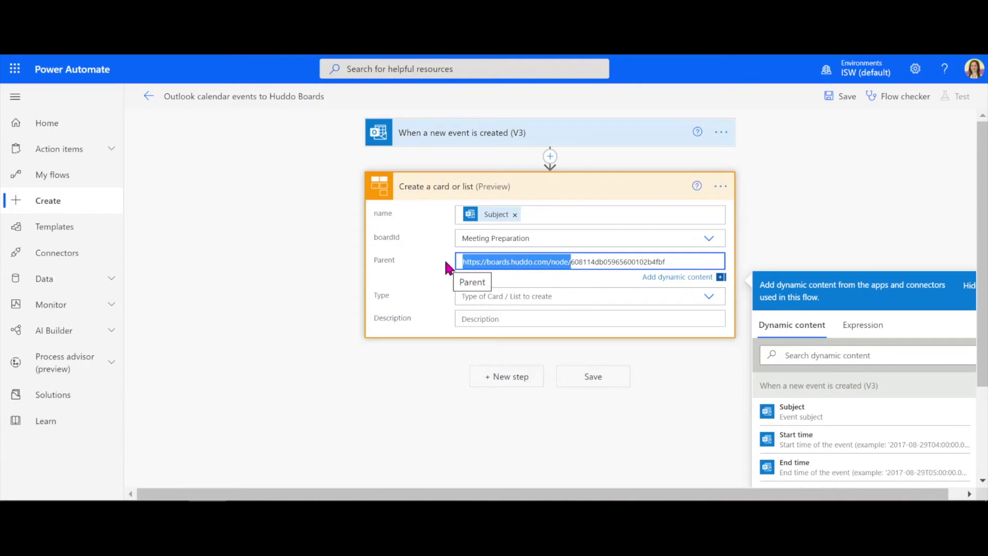
{"action": "key", "text": "BackSpace"}
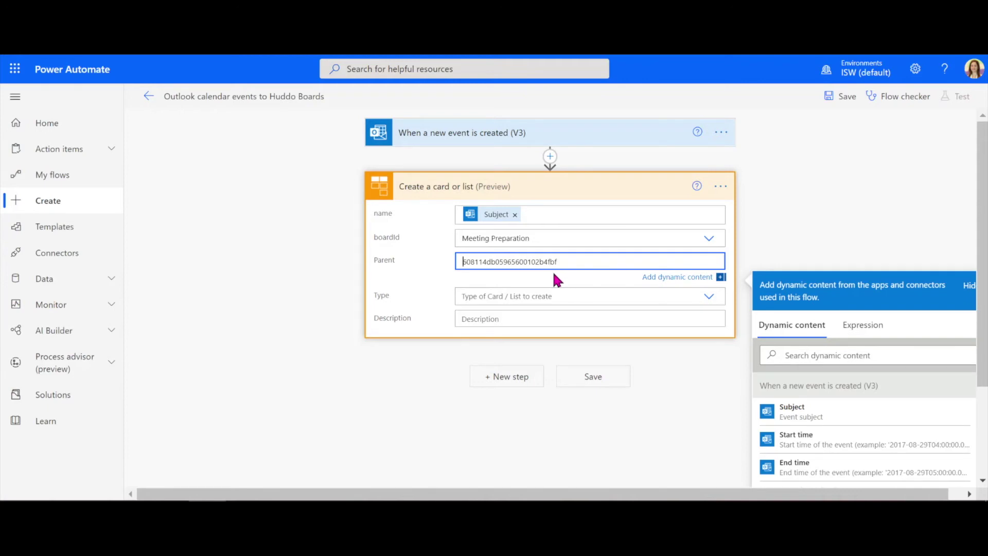
- Set the card type to task and save the flow
{"action": "left_click", "coordinate": [556, 295]}
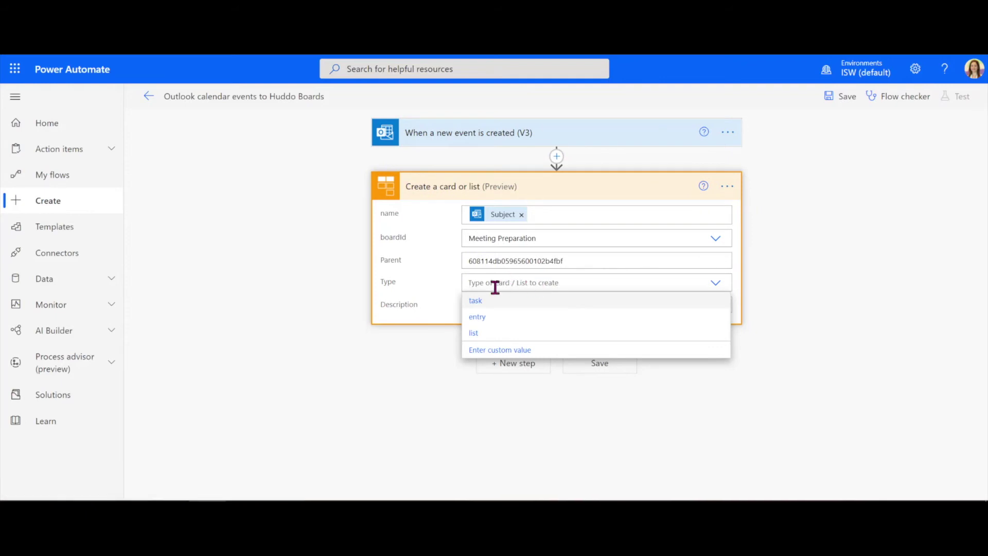
{"action": "left_click", "coordinate": [476, 303]}
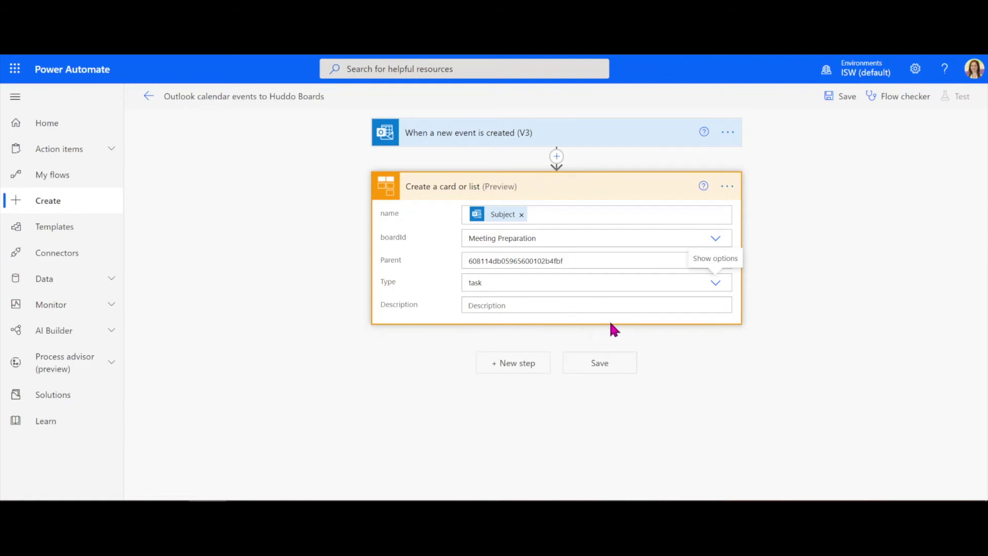
{"action": "left_click", "coordinate": [606, 364]}
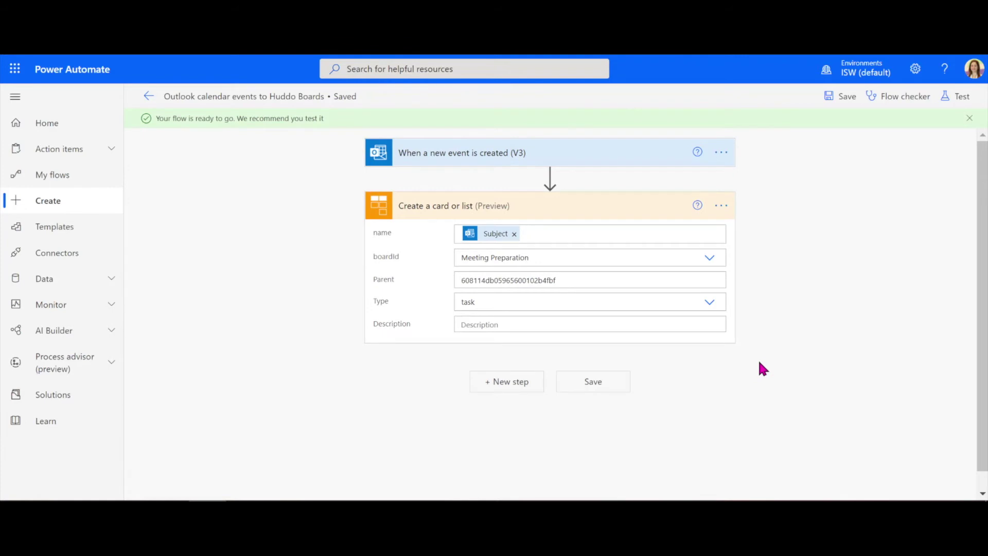
- Start a manual test of the flow and check the Outlook calendar for the Marketing Campaign Review Meeting event on 12 May 2021
{"action": "left_click", "coordinate": [963, 98]}
{"action": "left_click", "coordinate": [825, 129]}
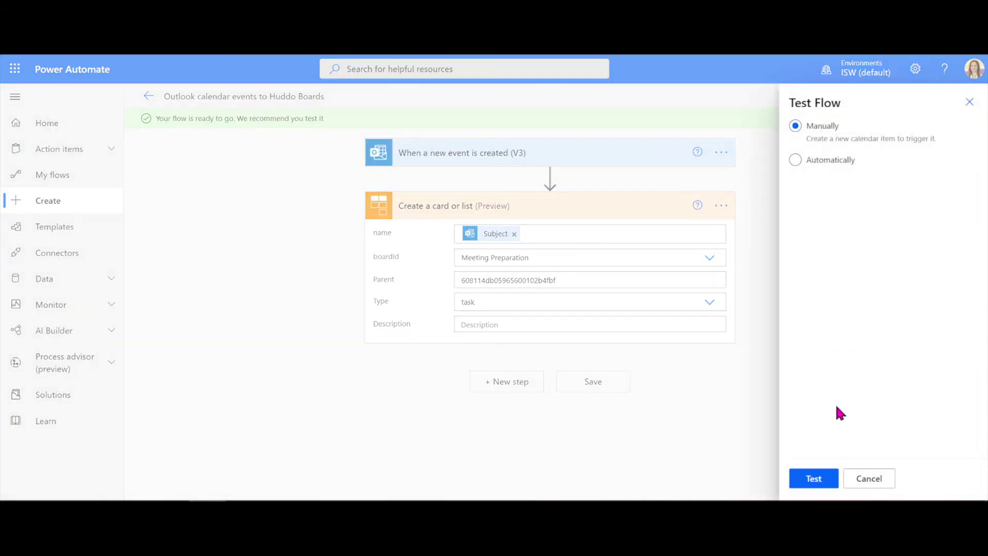
{"action": "left_click", "coordinate": [809, 481]}
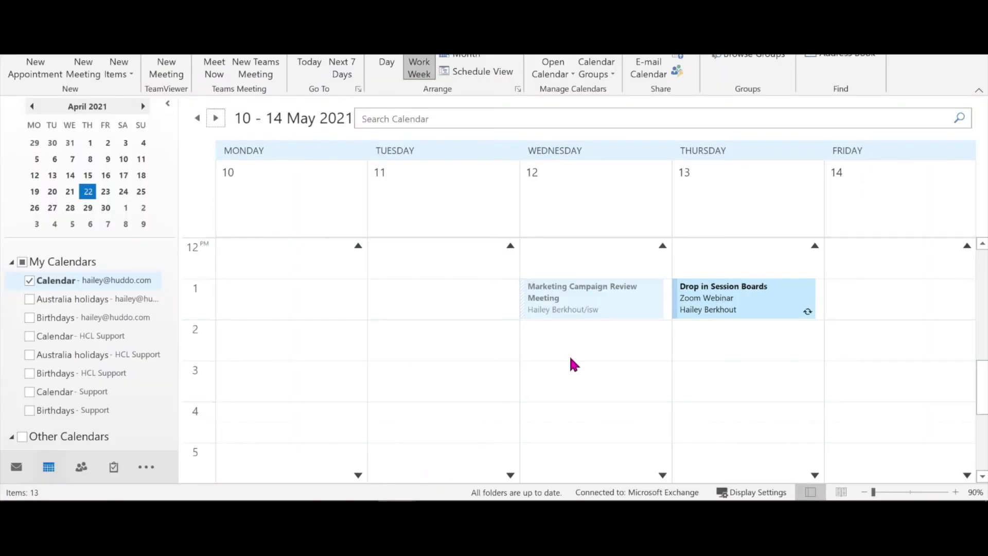
{"action": "mouse_move", "coordinate": [578, 282]}
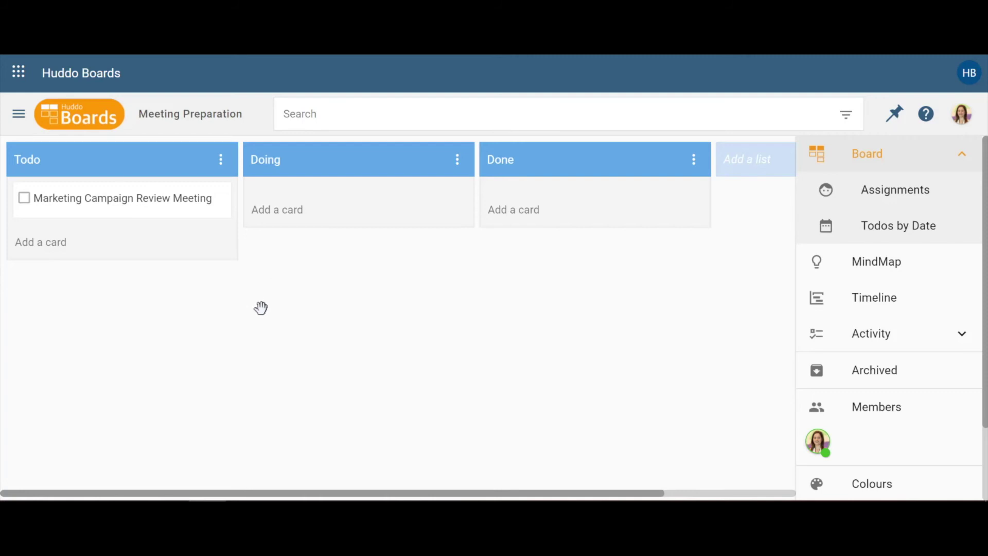
- Open the Marketing Campaign Review Meeting card in Todo, examine its description, attachments, tags, sub cards and comments, and close it
{"action": "left_click", "coordinate": [148, 199]}
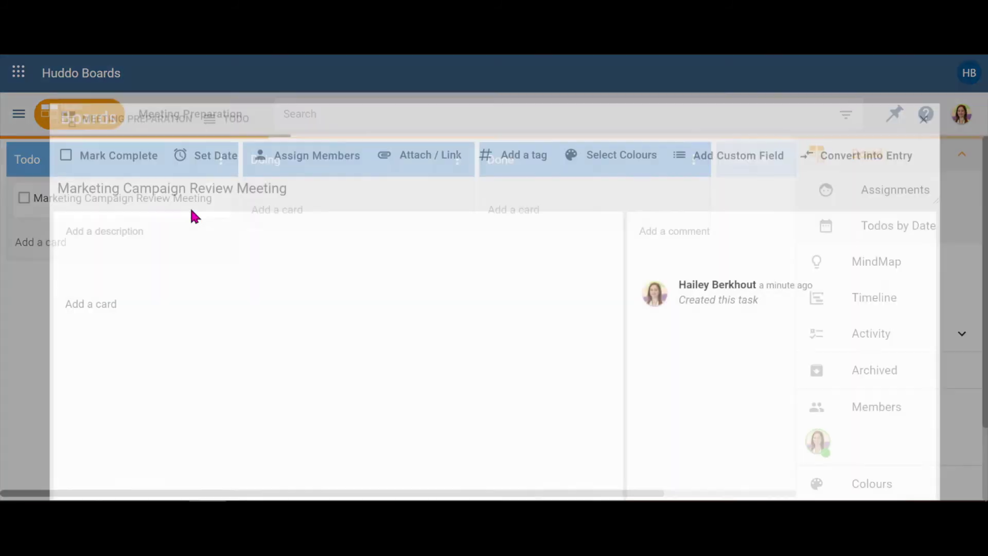
{"action": "left_click", "coordinate": [148, 238]}
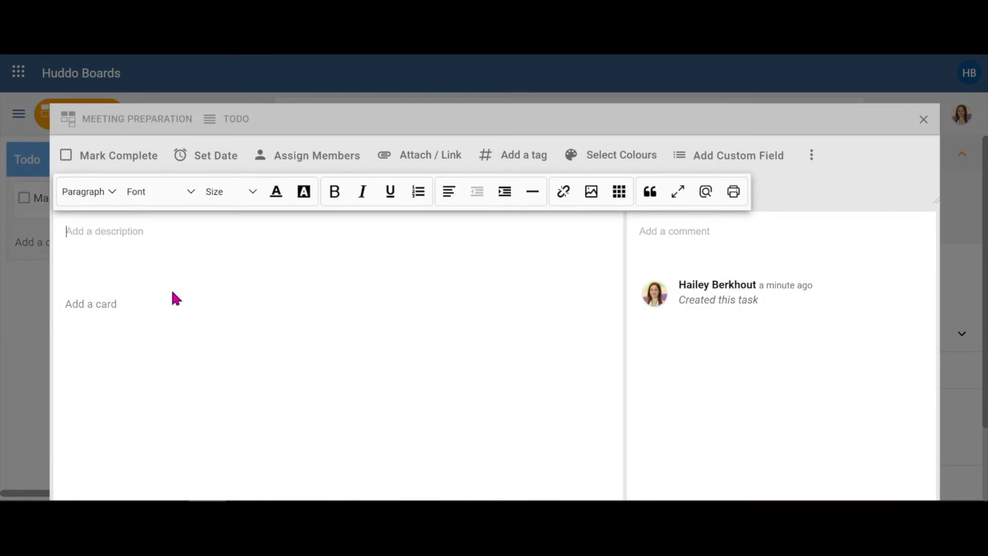
{"action": "left_click", "coordinate": [133, 309]}
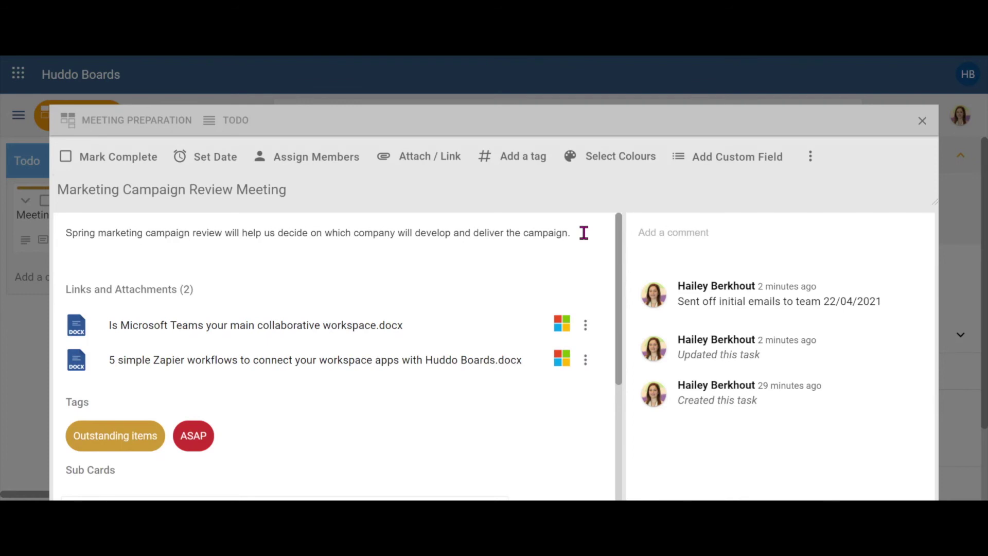
{"action": "scroll", "coordinate": [584, 232], "scroll_direction": "down", "scroll_amount": 1}
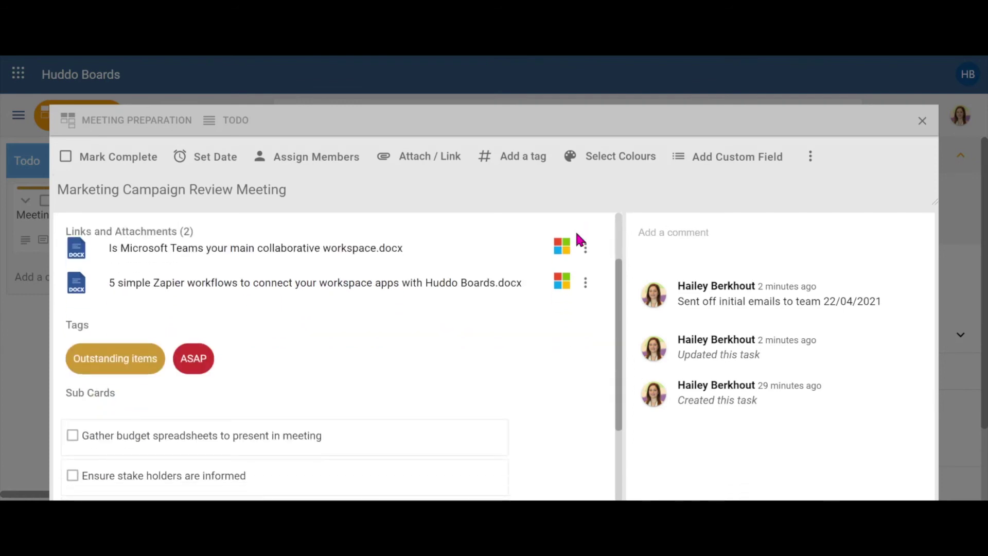
{"action": "scroll", "coordinate": [579, 238], "scroll_direction": "up", "scroll_amount": 1}
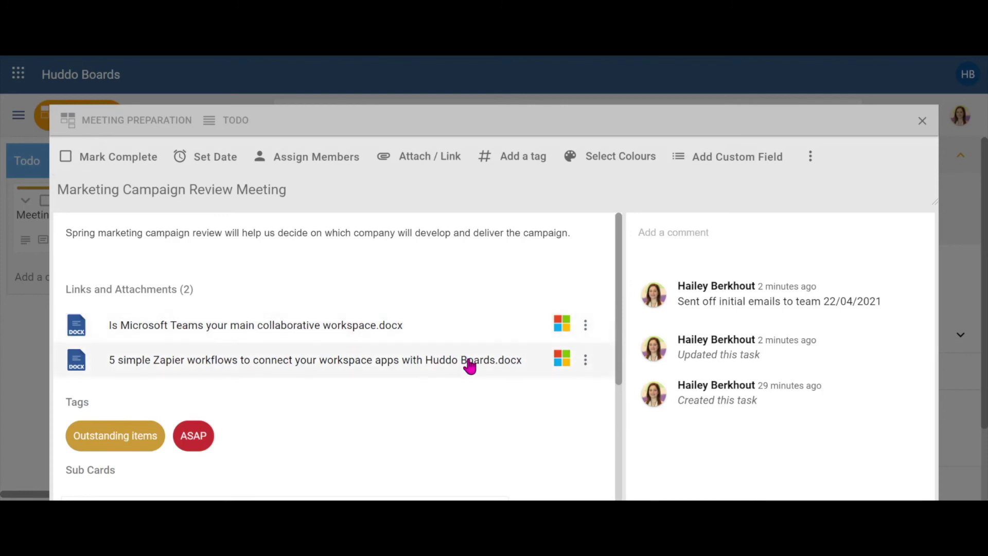
{"action": "scroll", "coordinate": [470, 366], "scroll_direction": "down", "scroll_amount": 1}
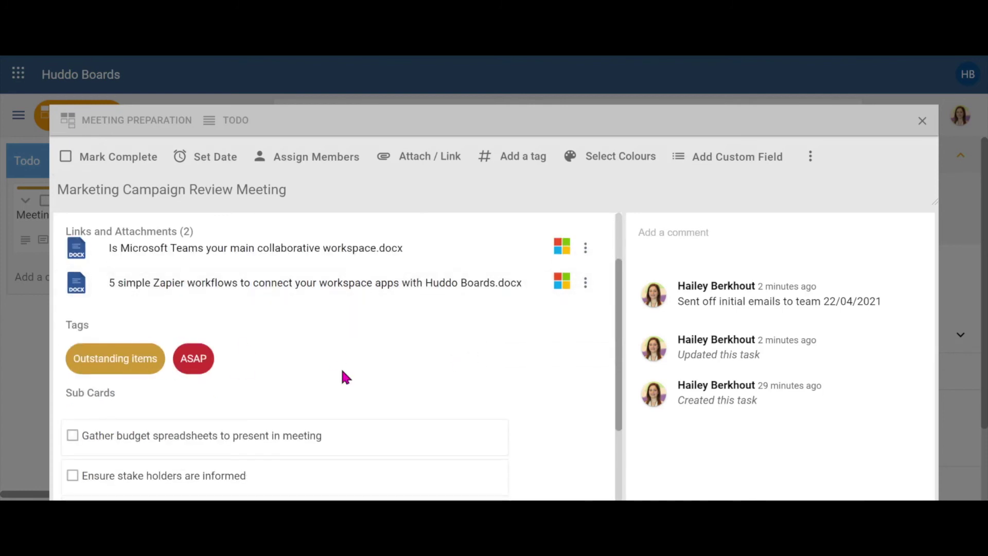
{"action": "scroll", "coordinate": [524, 363], "scroll_direction": "down", "scroll_amount": 2}
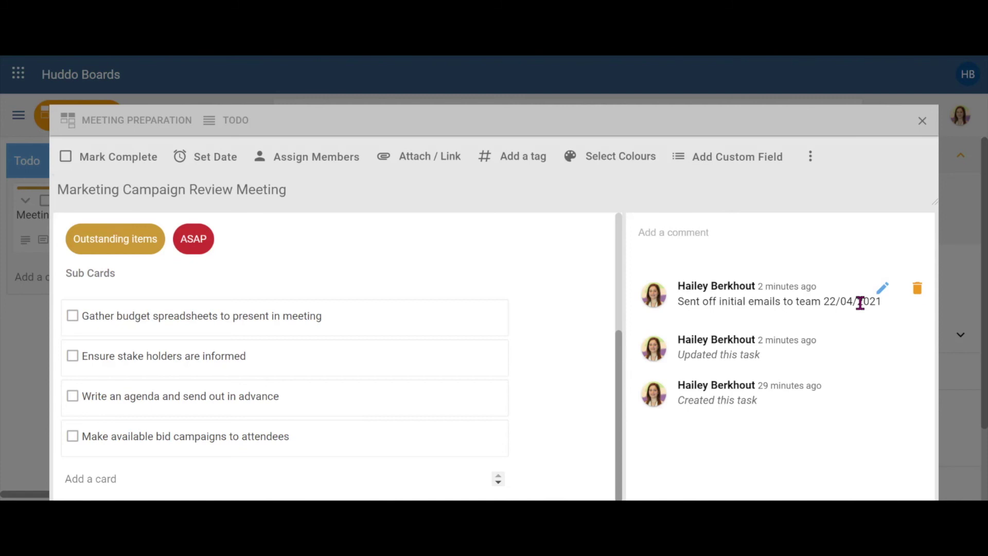
{"action": "left_click", "coordinate": [441, 93]}
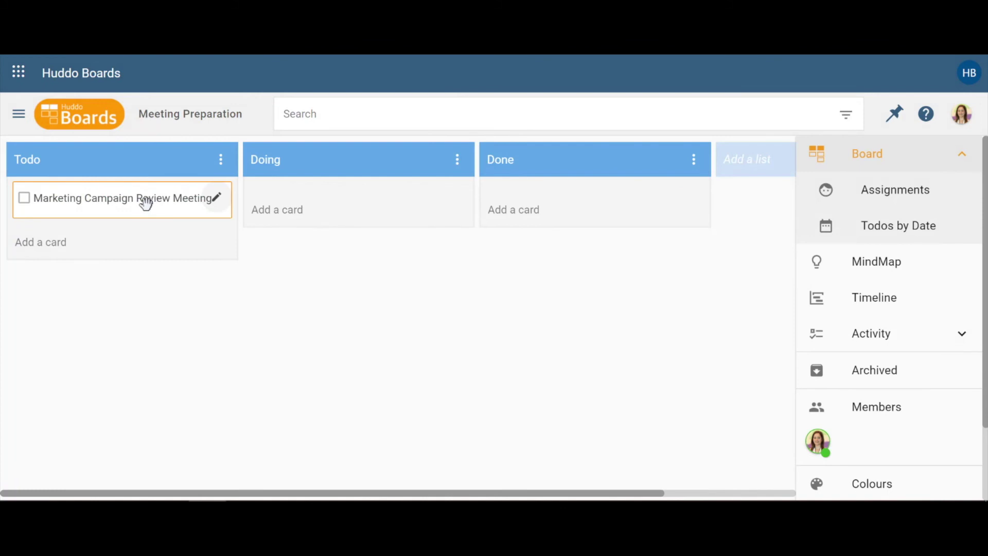
- Move the Marketing Campaign Review Meeting card to the Doing list and apply the Outstanding items colour label to it
{"action": "left_click_drag", "start_coordinate": [133, 201], "coordinate": [309, 199]}
{"action": "scroll", "coordinate": [857, 391], "scroll_direction": "down", "scroll_amount": 1}
{"action": "scroll", "coordinate": [875, 384], "scroll_direction": "down", "scroll_amount": 3}
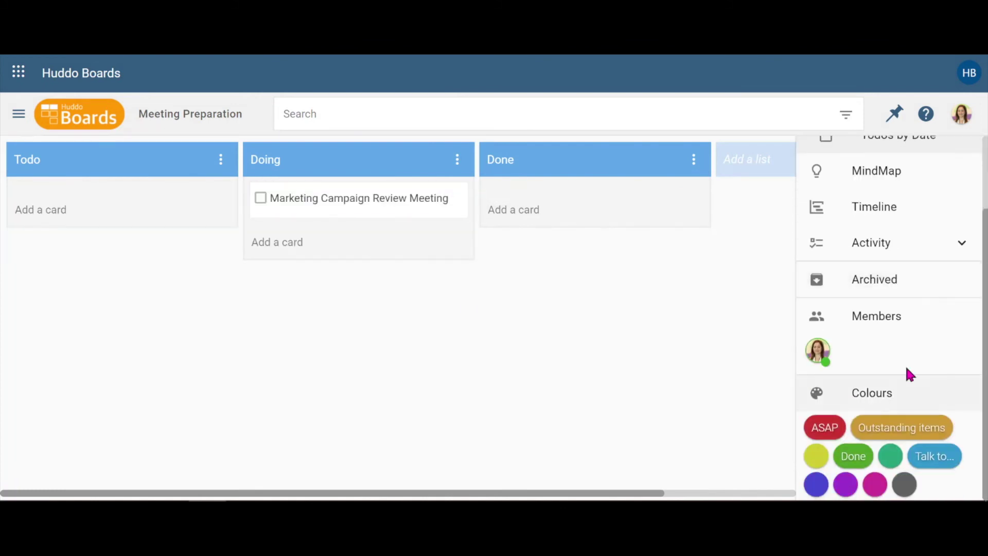
{"action": "left_click_drag", "start_coordinate": [369, 203], "coordinate": [368, 206]}
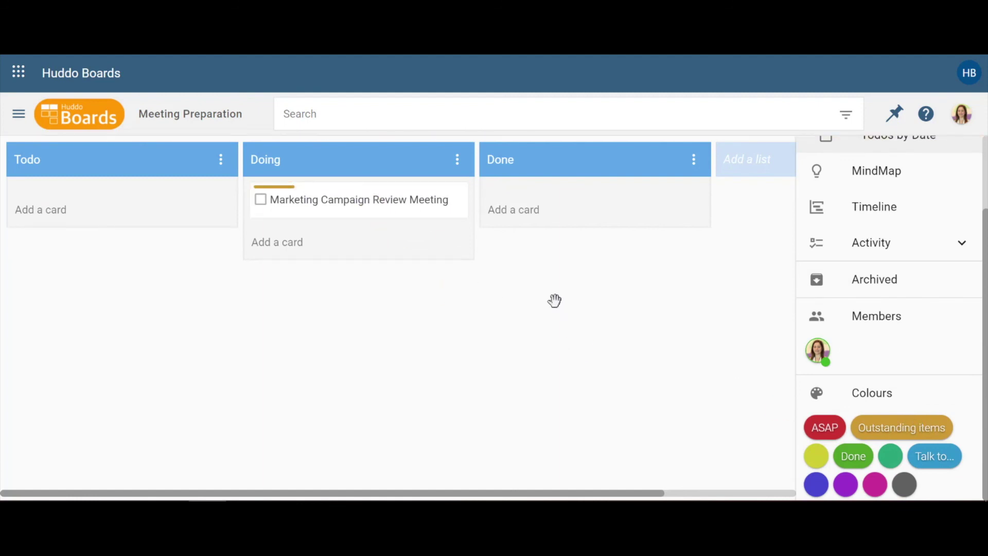
- Move the Marketing Campaign Review Meeting card to the Done list and mark it complete
{"action": "left_click_drag", "start_coordinate": [393, 207], "coordinate": [547, 185]}
{"action": "left_click", "coordinate": [497, 201]}
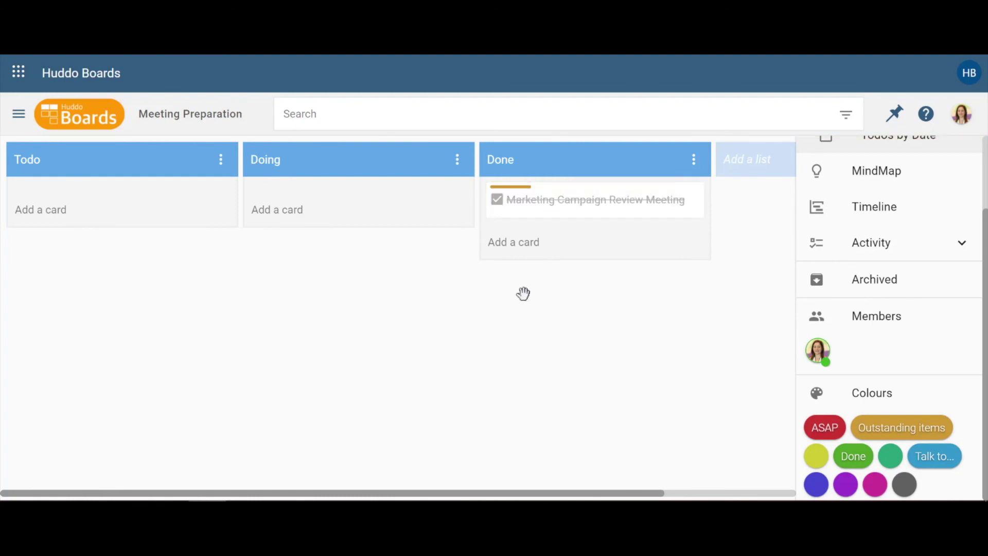